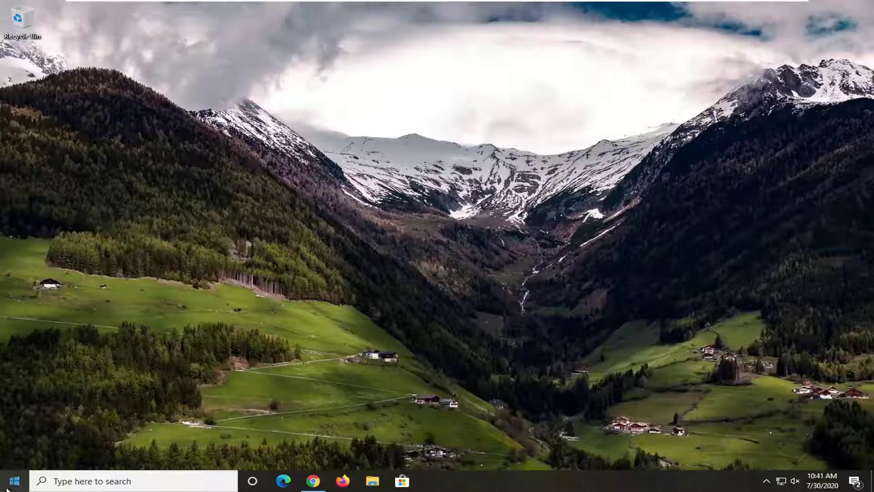
# Launch Disk Management via the Start menu's 'Create and format hard disk partitions' result.
pyautogui.click(14, 481)
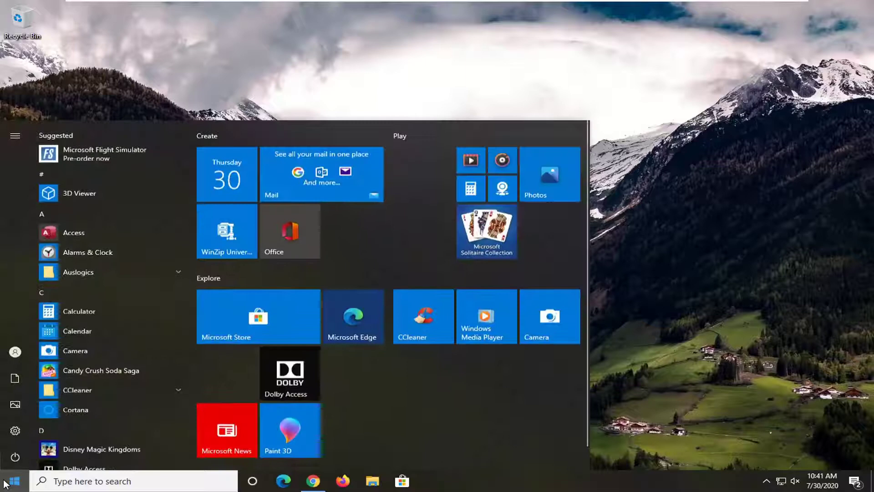
pyautogui.write('disk ma')
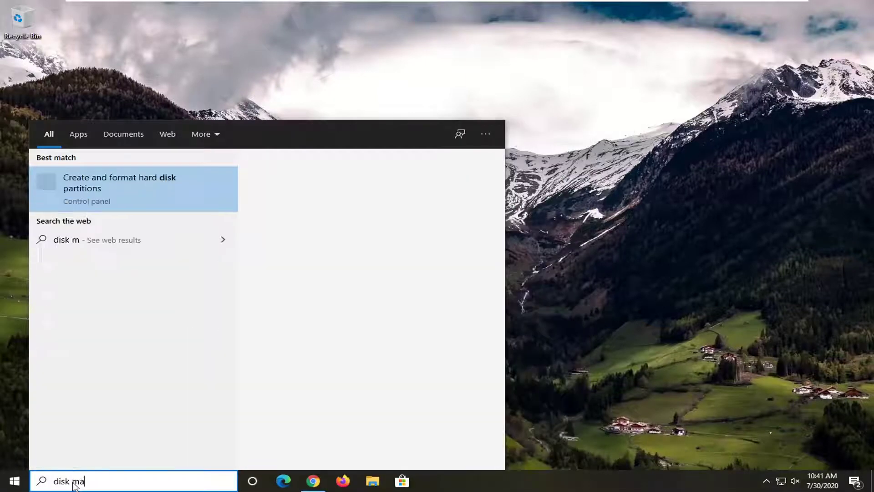
pyautogui.write('nagement')
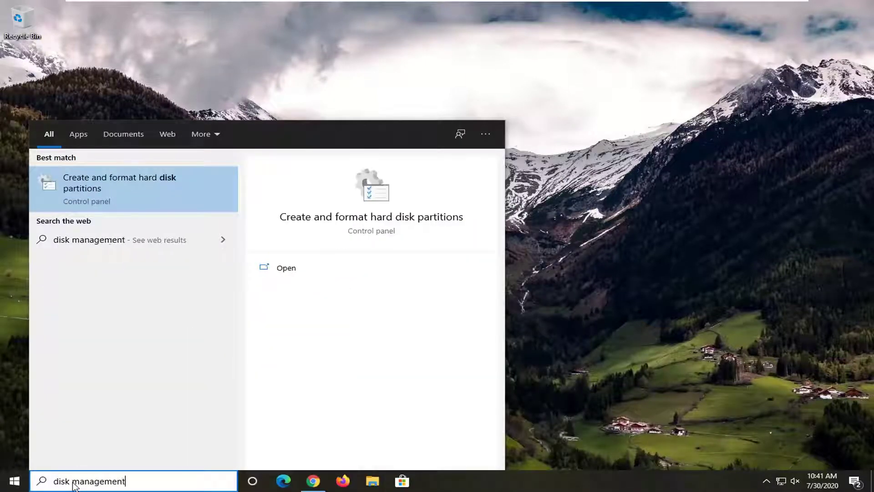
pyautogui.click(107, 189)
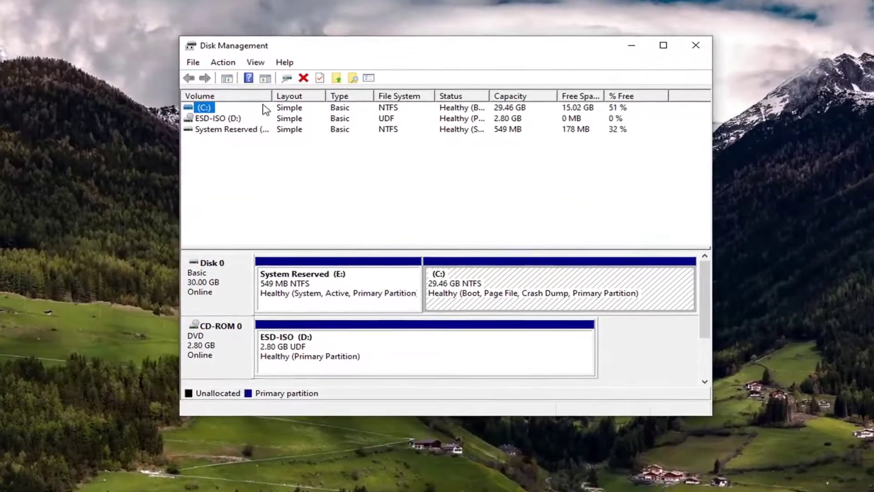
# Bring up Change Drive Letter and Paths for the System Reserved (E:) volume.
pyautogui.moveTo(271, 96)
pyautogui.mouseDown()
pyautogui.moveTo(312, 96)
pyautogui.moveTo(300, 89)
pyautogui.mouseUp()
pyautogui.click(221, 130)
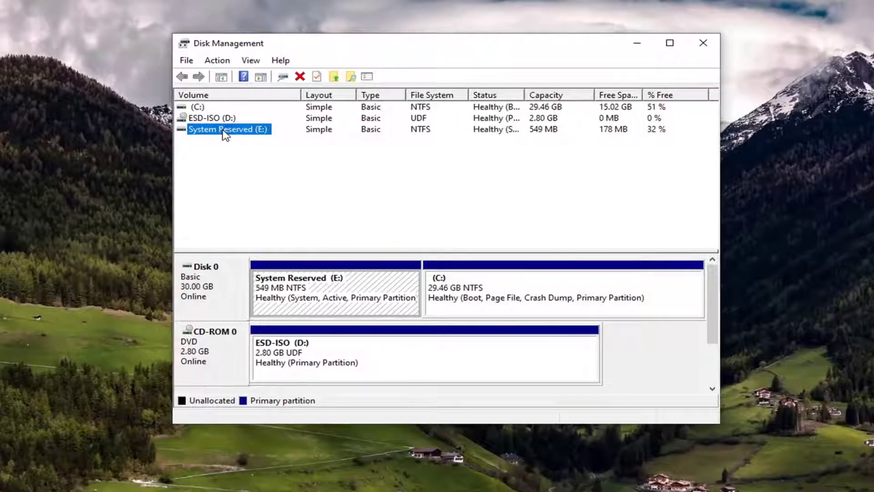
pyautogui.rightClick(224, 133)
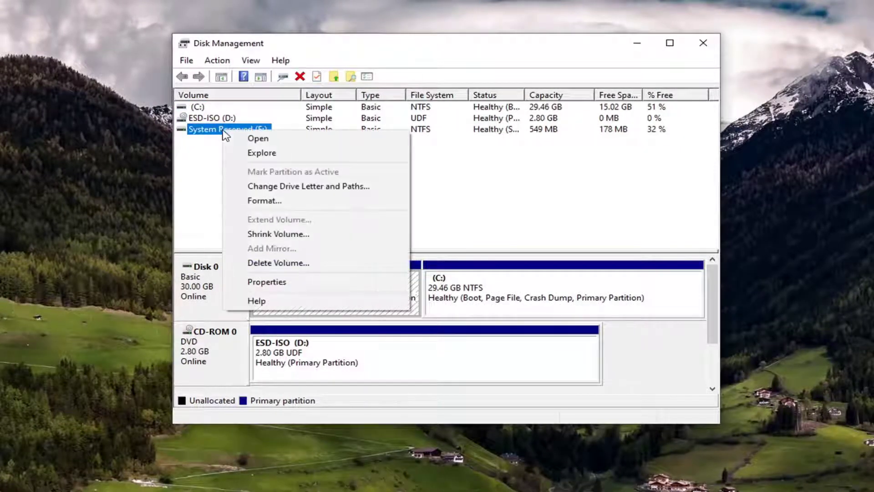
pyautogui.click(248, 189)
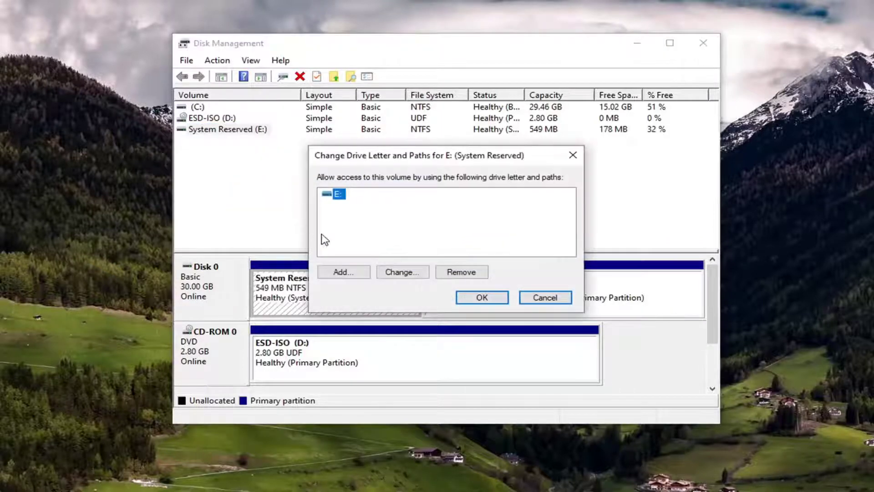
# Remove the E: drive letter from System Reserved, accepting both in-use warnings.
pyautogui.click(473, 273)
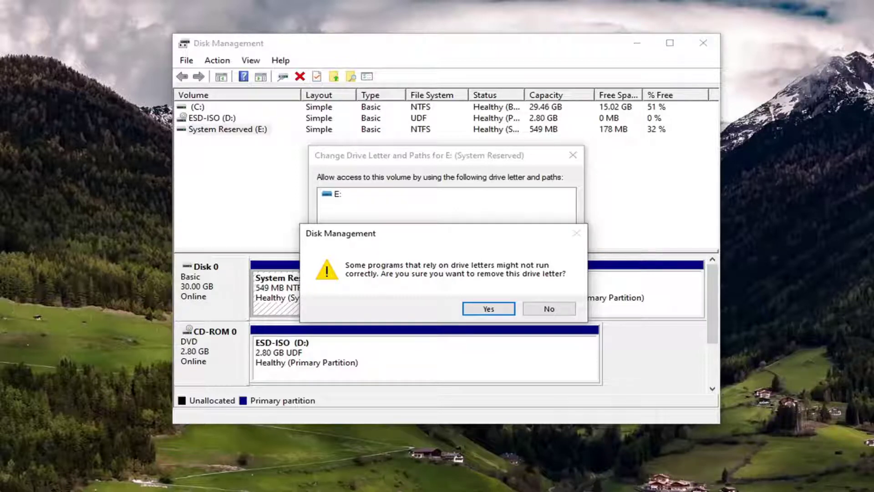
pyautogui.click(510, 309)
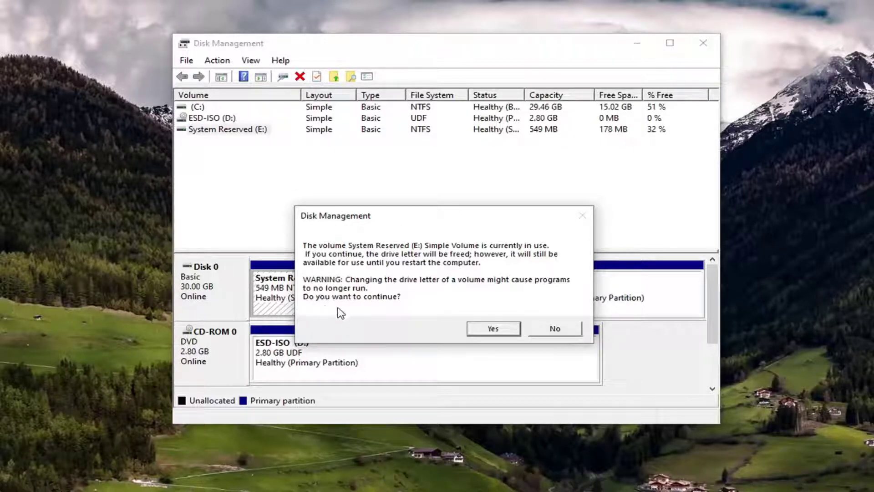
pyautogui.click(487, 331)
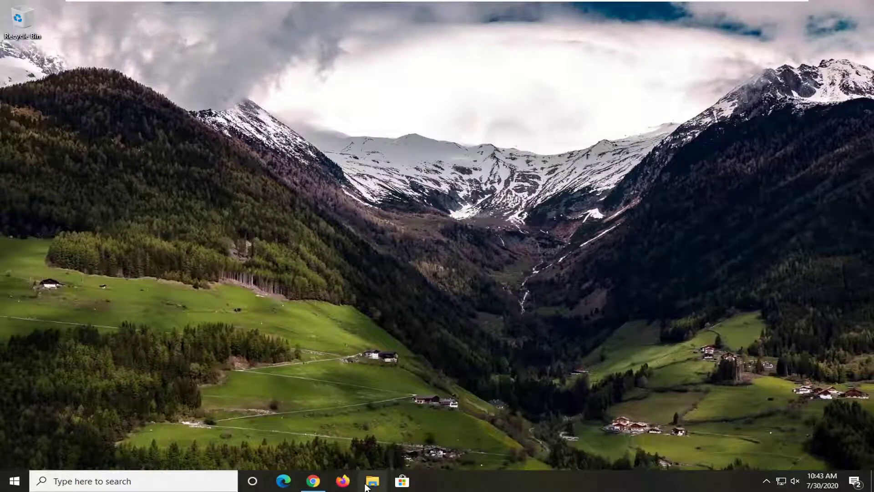
# Verify in This PC that only Local Disk (C:) and DVD Drive (D:) remain, then close Explorer.
pyautogui.click(371, 481)
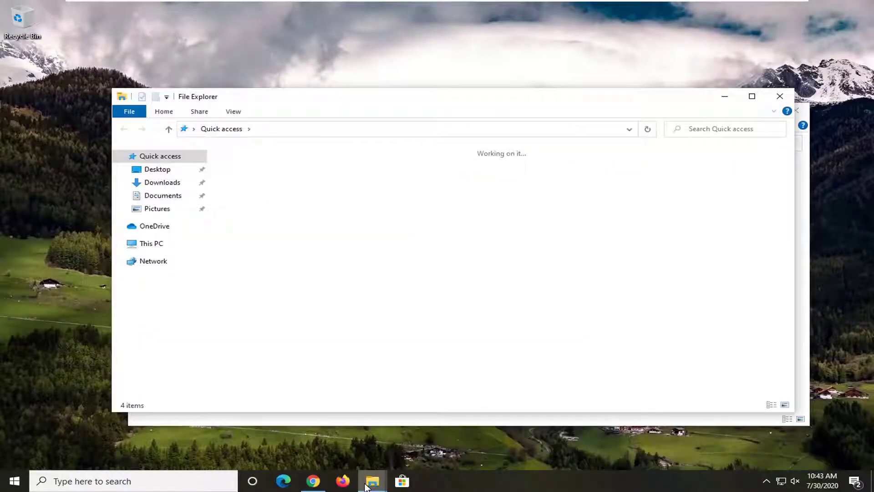
pyautogui.click(145, 247)
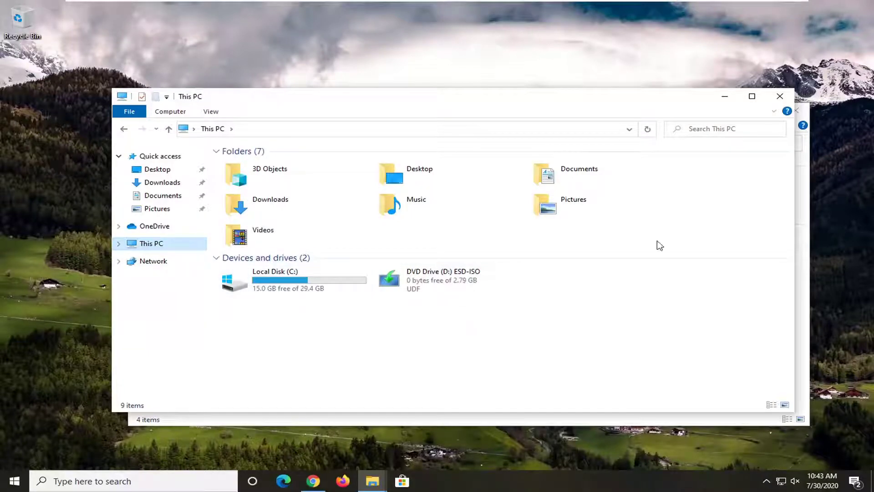
pyautogui.click(782, 97)
pyautogui.click(795, 111)
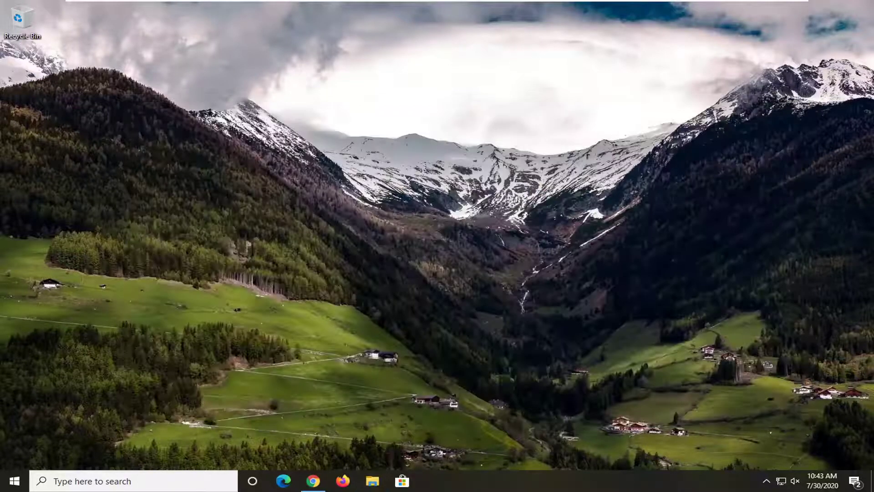